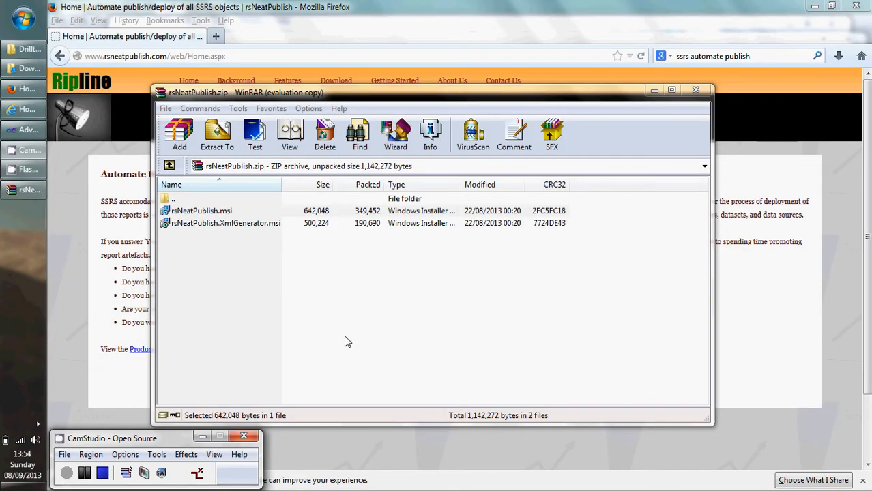
Examine the rsNeatPublish.msi and rsNeatPublish.XmlGenerator.msi installers in the rsNeatPublish.zip archive.
{"action": "left_click", "coordinate": [346, 341]}
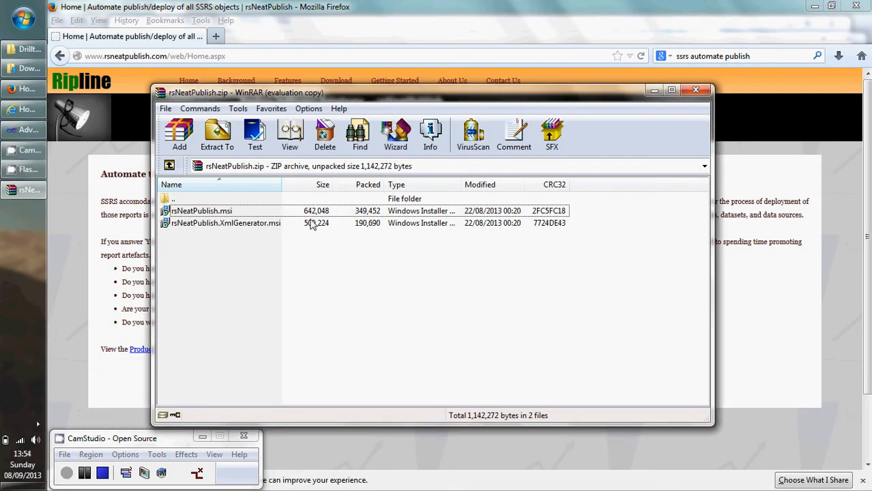
{"action": "left_click", "coordinate": [224, 215]}
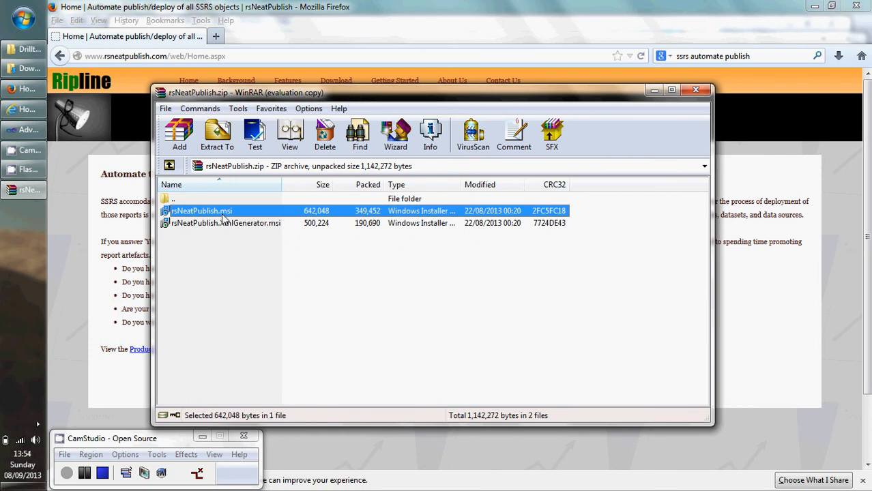
{"action": "left_click", "coordinate": [225, 225]}
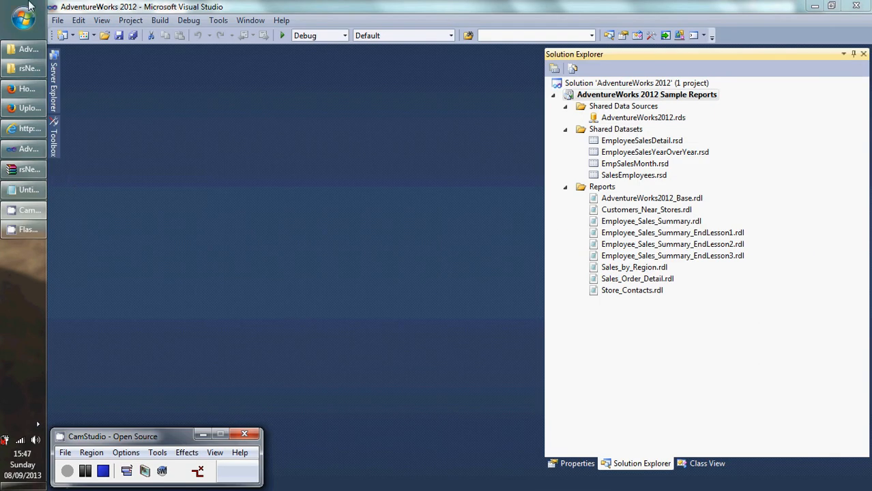
Launch the rsNeatPublish XML File Generator from the installed programs.
{"action": "left_click", "coordinate": [28, 8]}
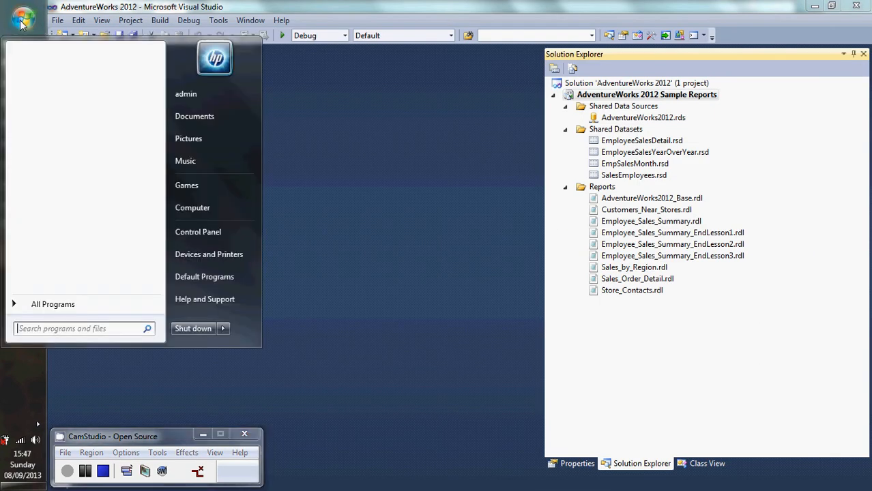
{"action": "left_click", "coordinate": [47, 307]}
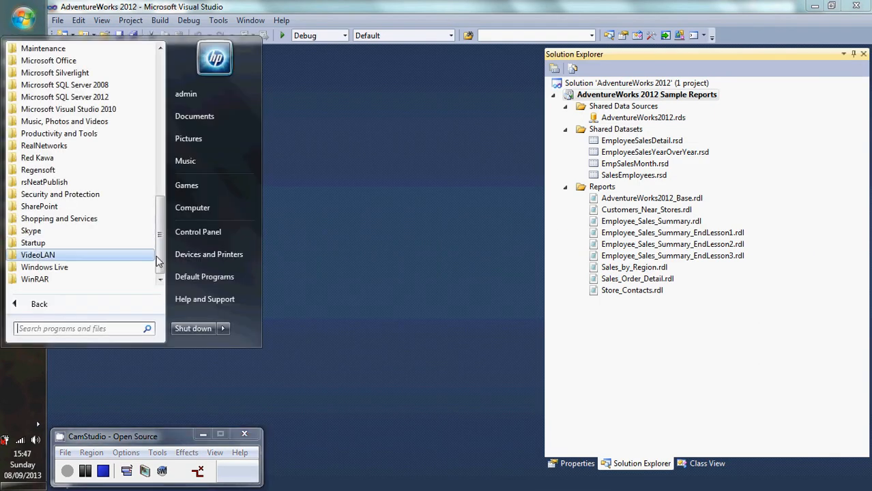
{"action": "left_click", "coordinate": [76, 182]}
{"action": "left_click", "coordinate": [77, 197]}
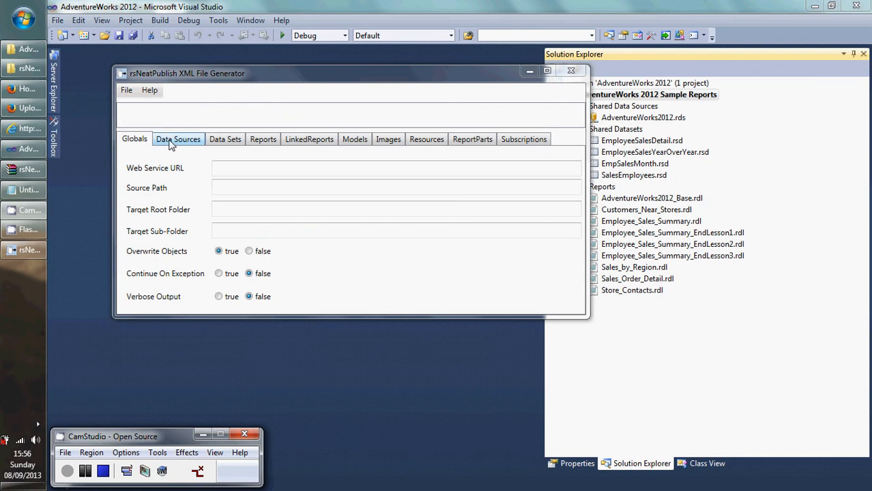
Look through the settings for data sources, data sets, reports and linked reports.
{"action": "left_click", "coordinate": [170, 142]}
{"action": "left_click", "coordinate": [225, 140]}
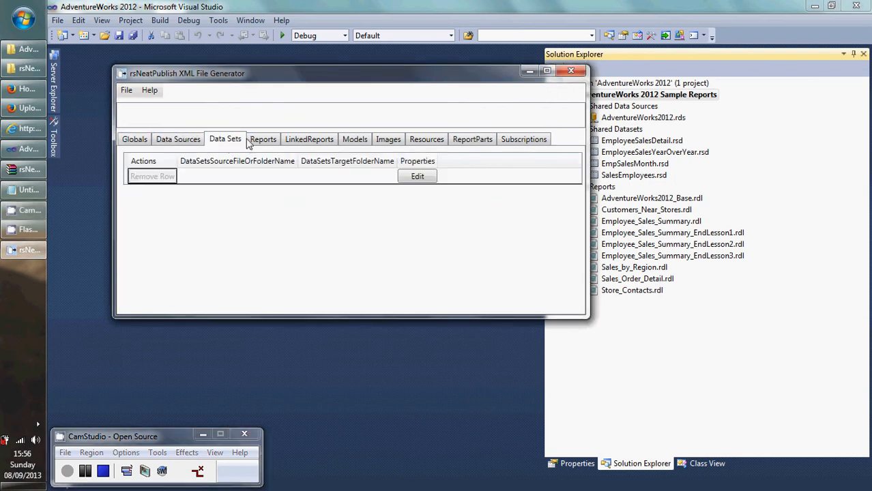
{"action": "left_click", "coordinate": [264, 140]}
{"action": "left_click", "coordinate": [319, 141]}
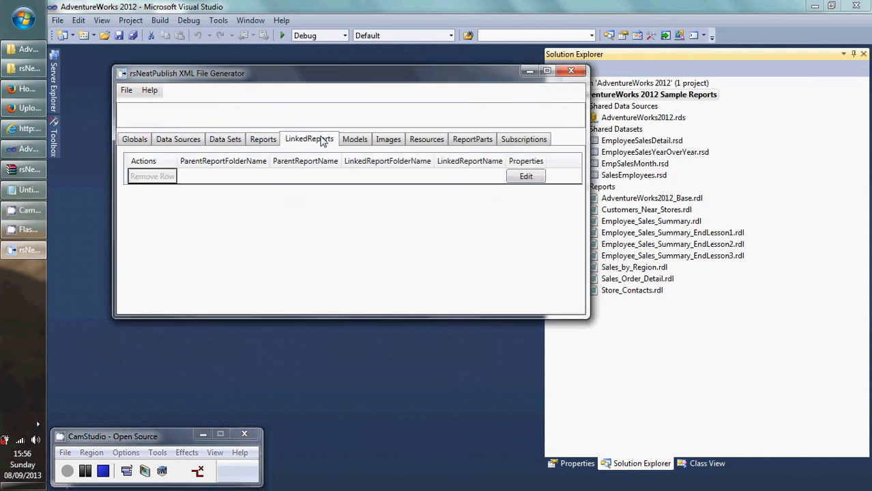
{"action": "left_click", "coordinate": [125, 94]}
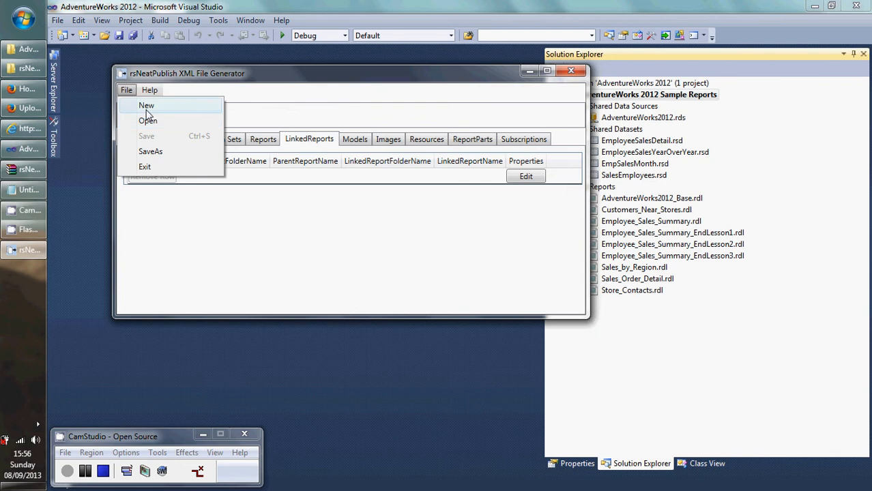
{"action": "left_click", "coordinate": [146, 108]}
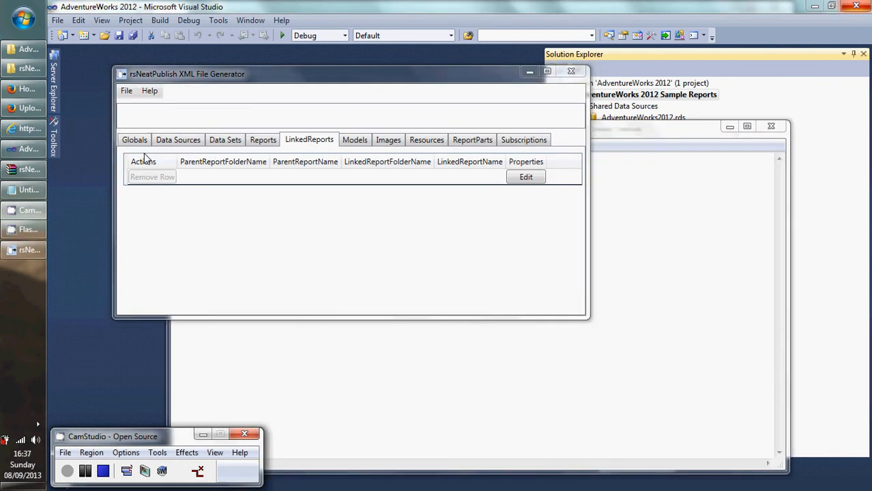
{"action": "left_click", "coordinate": [134, 140]}
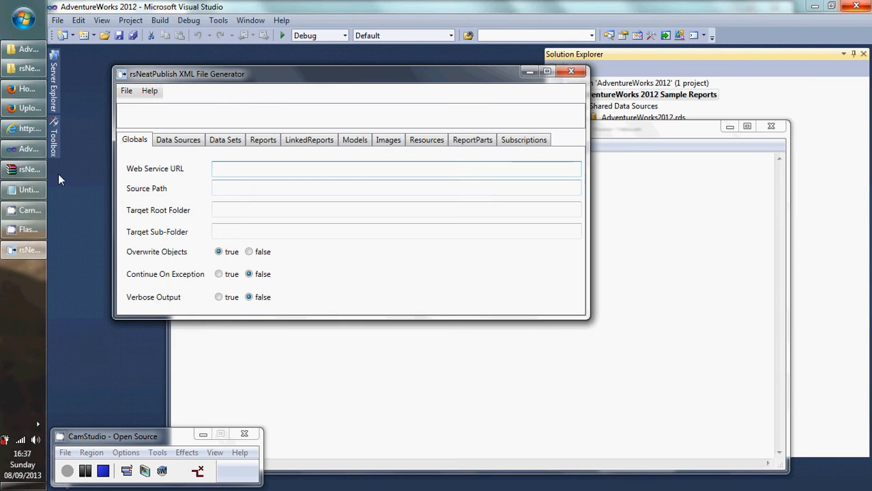
{"action": "left_click", "coordinate": [27, 191]}
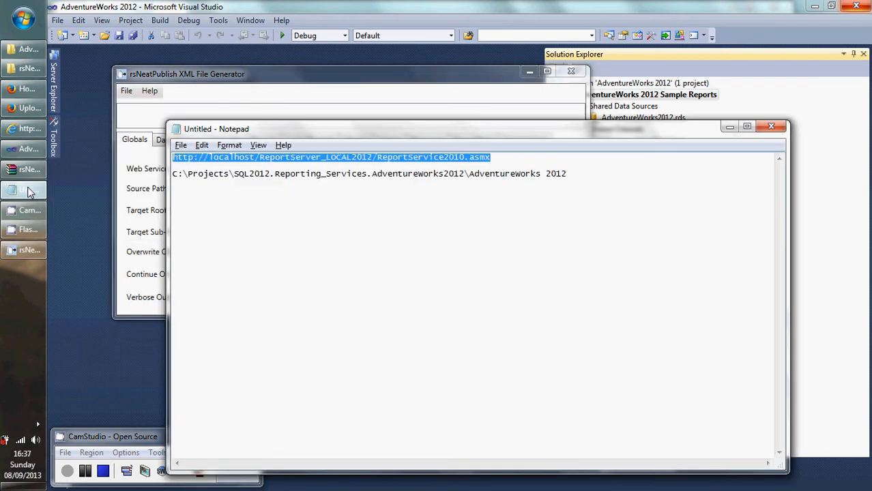
{"action": "left_click", "coordinate": [296, 106]}
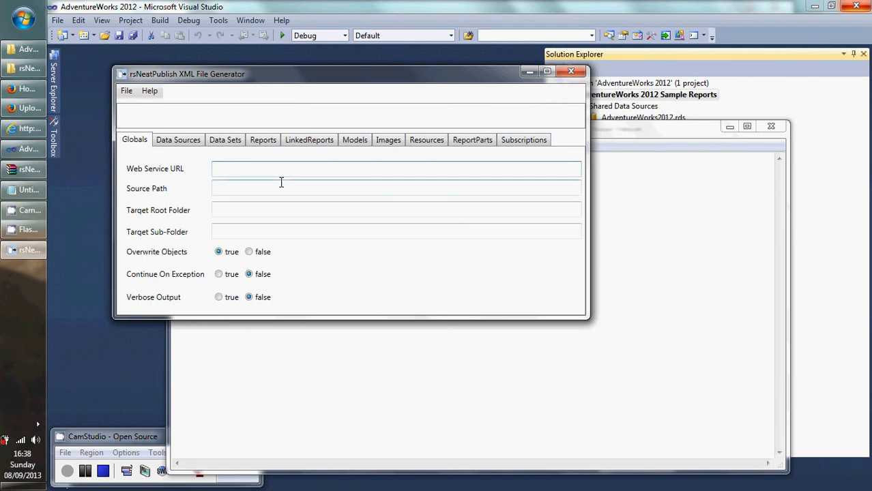
{"action": "type", "text": "http://localhost/ReportServer_LOCAL2012/ReportService2010.asmx"}
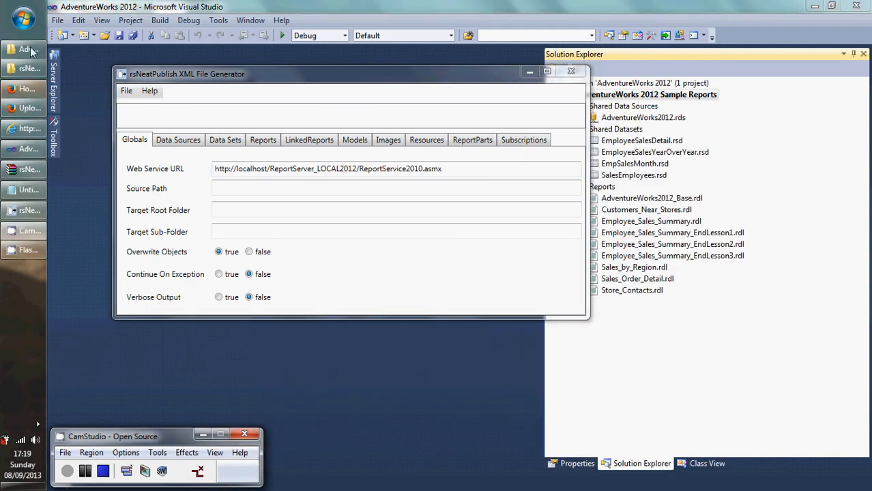
Set the Source Path to the project folder's copied path, C:\Projects\SQL2012.Reporting_Services.AdventureWorks2012\AdventureWorks 2012.
{"action": "left_click", "coordinate": [30, 48]}
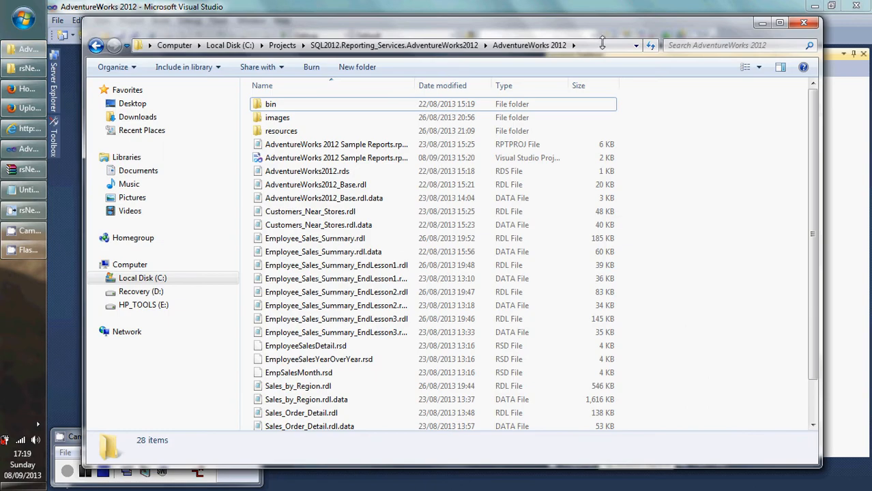
{"action": "left_click", "coordinate": [604, 47]}
{"action": "key", "text": "ctrl+c"}
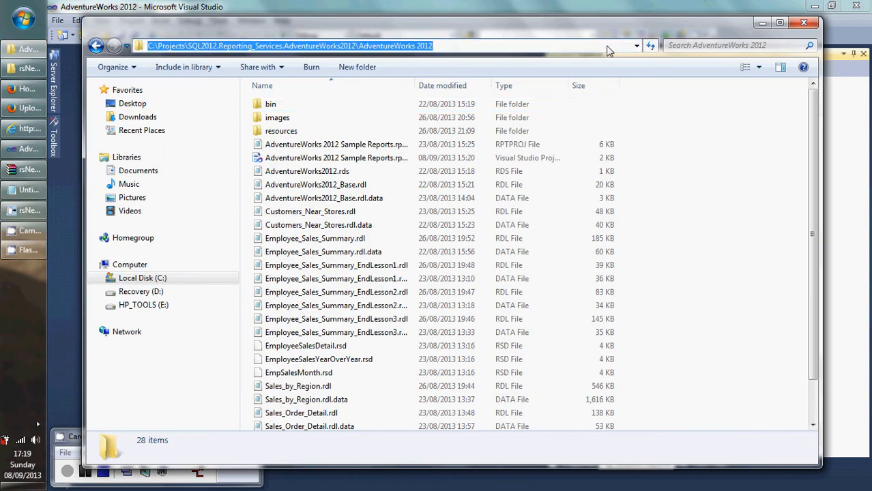
{"action": "left_click", "coordinate": [763, 24]}
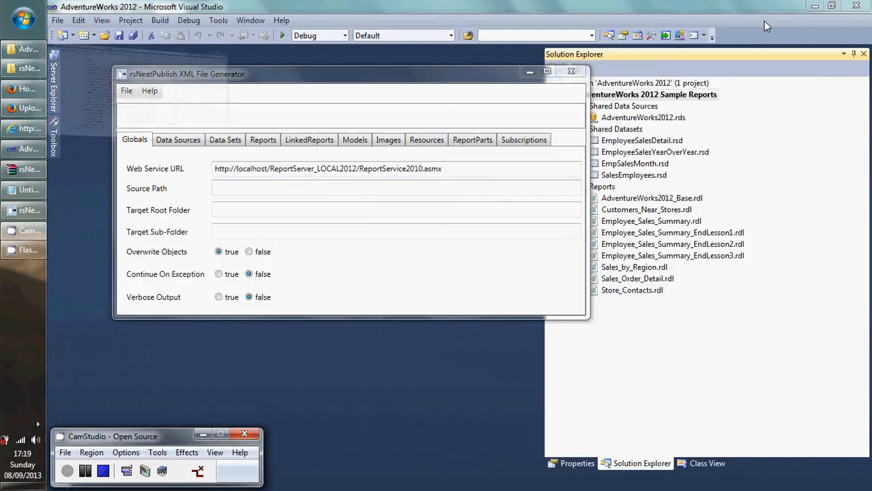
{"action": "left_click", "coordinate": [331, 190]}
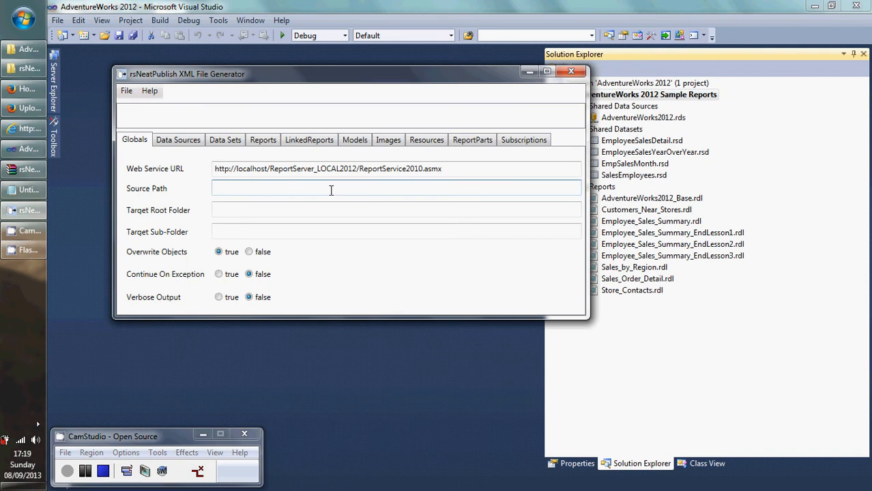
{"action": "key", "text": "ctrl+v"}
{"action": "key", "text": "Tab"}
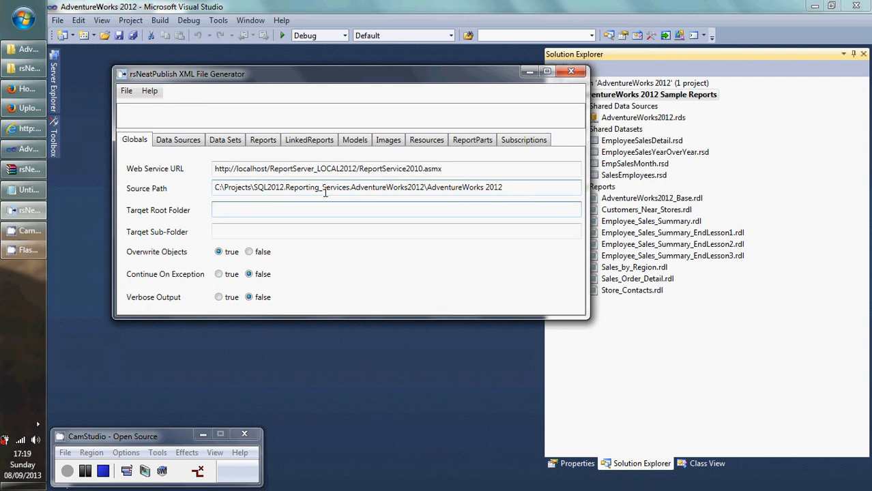
Set the Target Root Folder to MyApp and the Target Sub-Folder to MyEnv.
{"action": "type", "text": "MyApp"}
{"action": "key", "text": "Tab"}
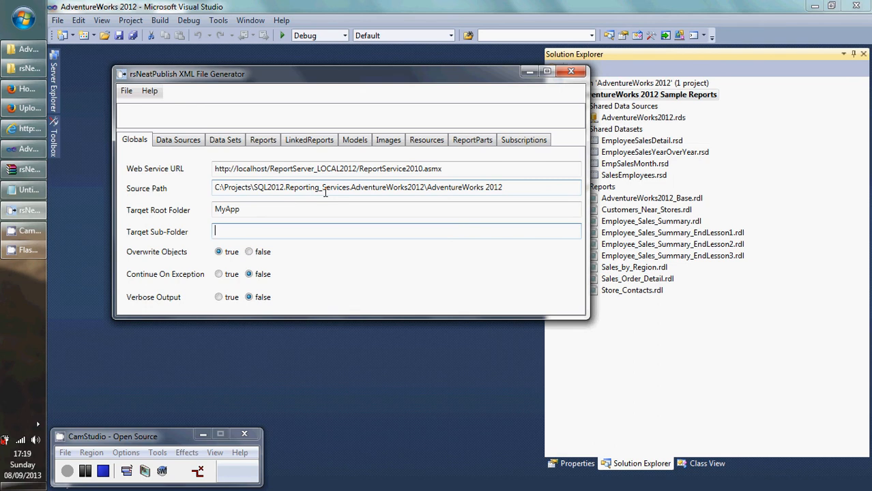
{"action": "type", "text": "MyEnv"}
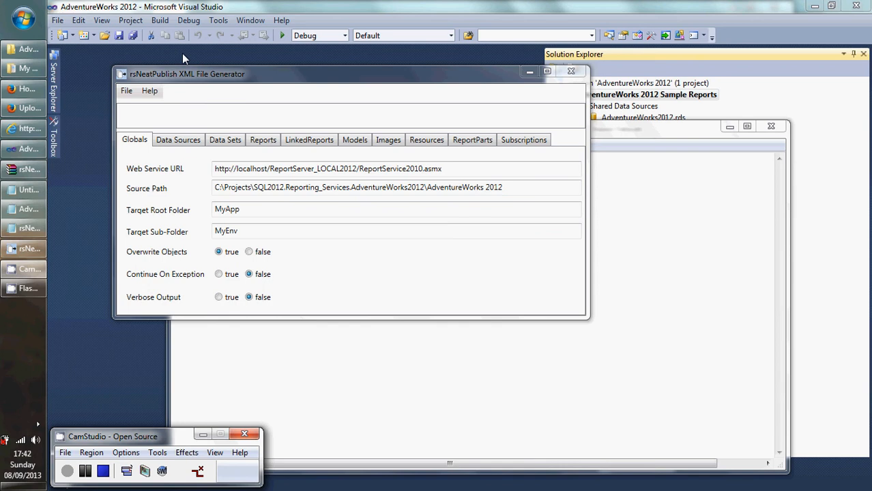
Review the AdventureWorks2012 data source entry, including its credentials, connection type and extension.
{"action": "left_click", "coordinate": [186, 141]}
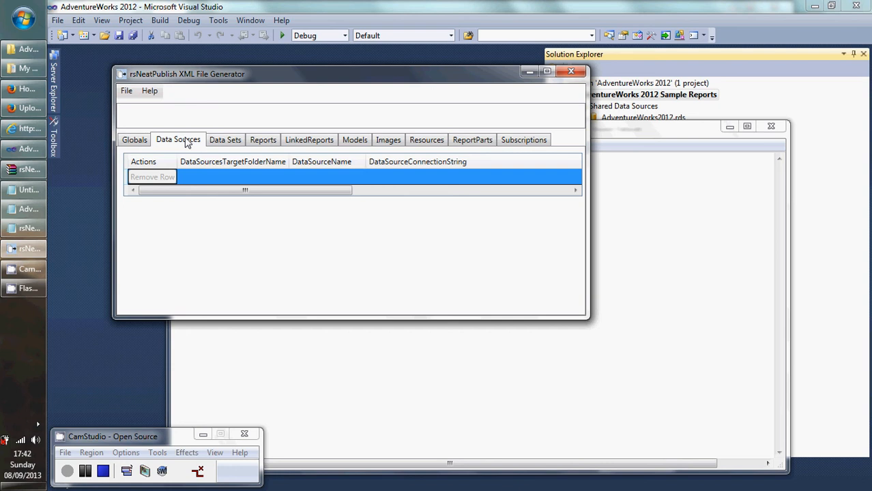
{"action": "left_click", "coordinate": [85, 471]}
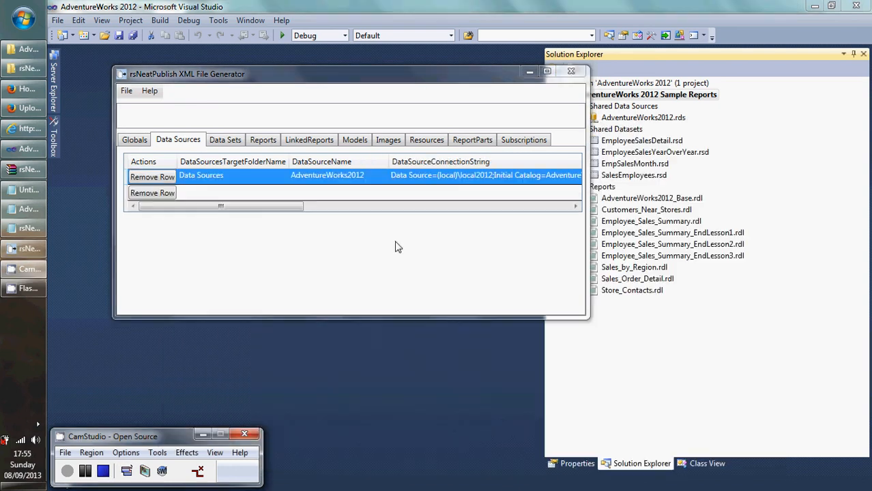
{"action": "left_click", "coordinate": [391, 206]}
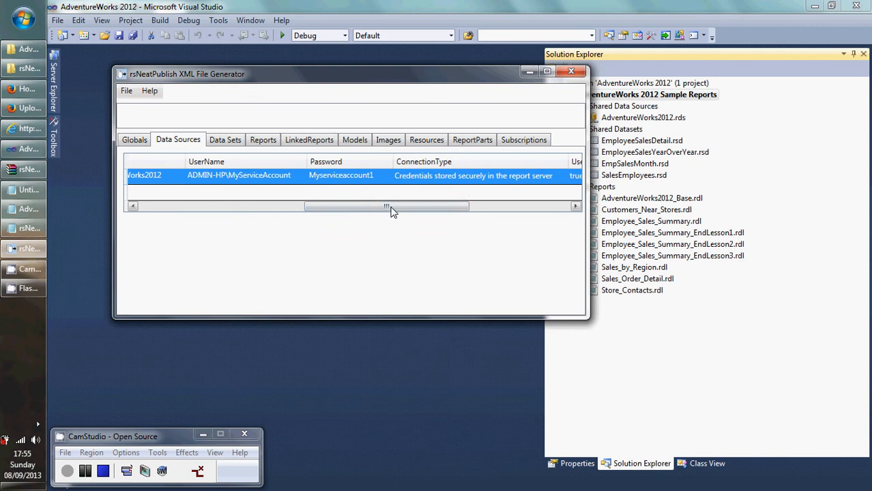
{"action": "left_click", "coordinate": [491, 208]}
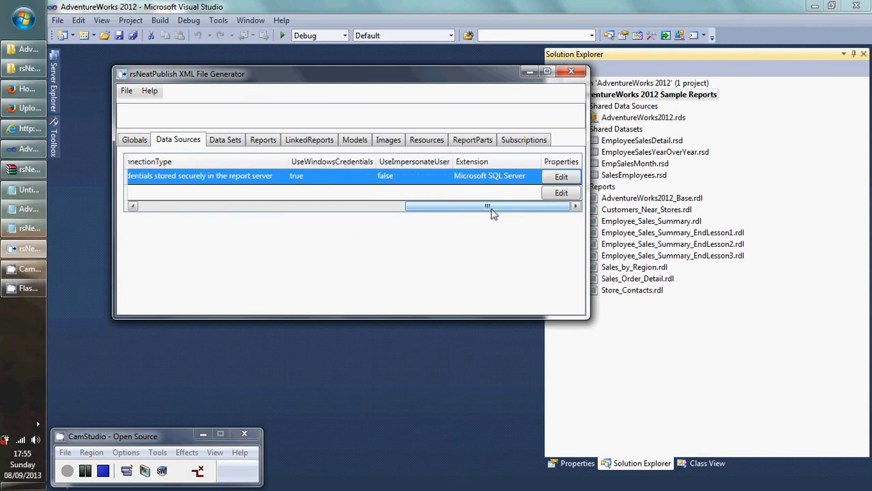
Set the target folder name for the data sets to Data Sets, leaving the source blank.
{"action": "left_click", "coordinate": [227, 143]}
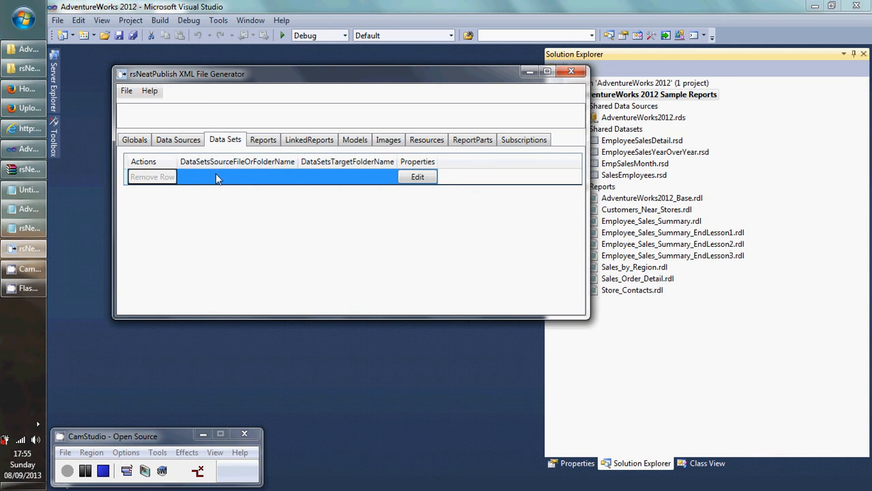
{"action": "left_click", "coordinate": [216, 175]}
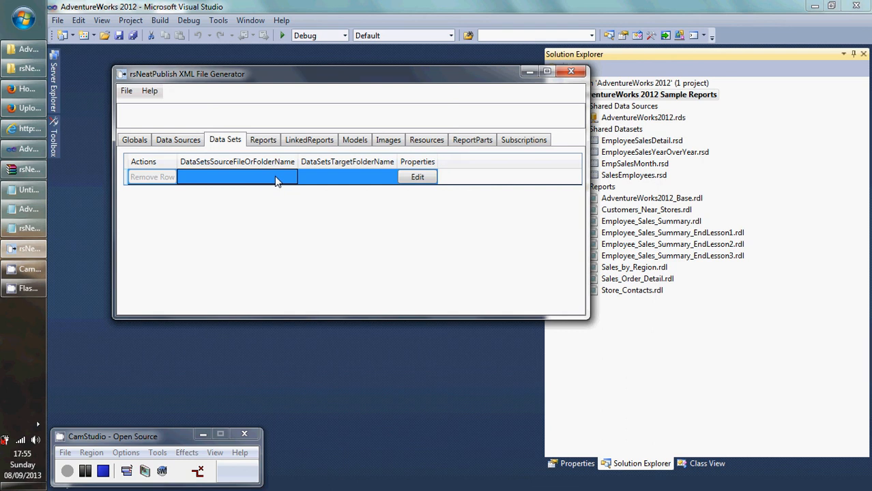
{"action": "left_click", "coordinate": [324, 179]}
{"action": "type", "text": "Da"}
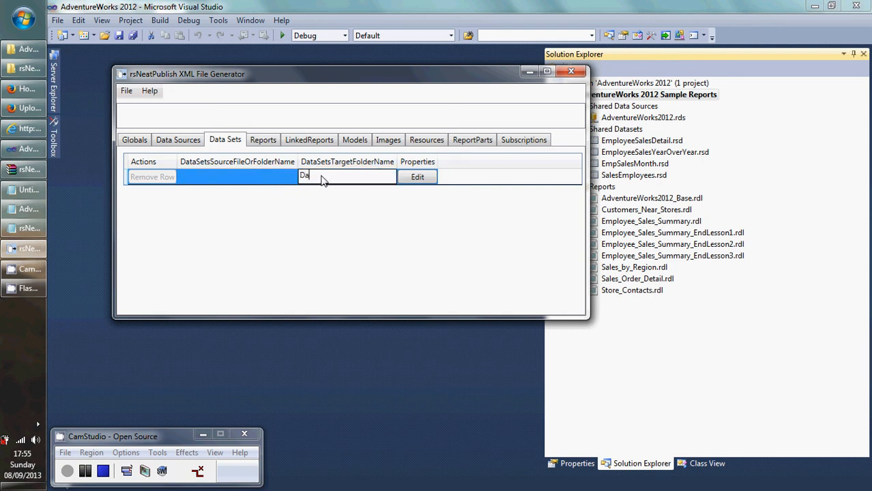
{"action": "type", "text": "ta Sets"}
Set the target folder name for the reports to Reports, leaving the source blank.
{"action": "left_click", "coordinate": [264, 141]}
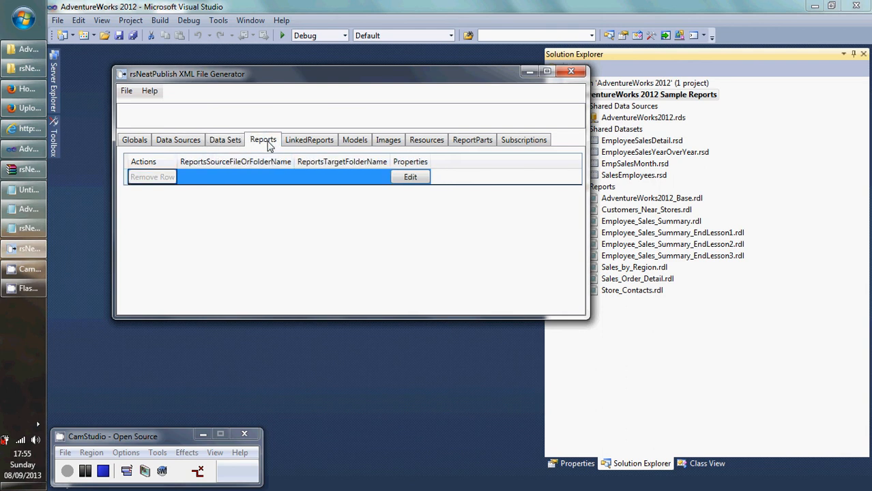
{"action": "left_click", "coordinate": [319, 180]}
{"action": "type", "text": "Repor"}
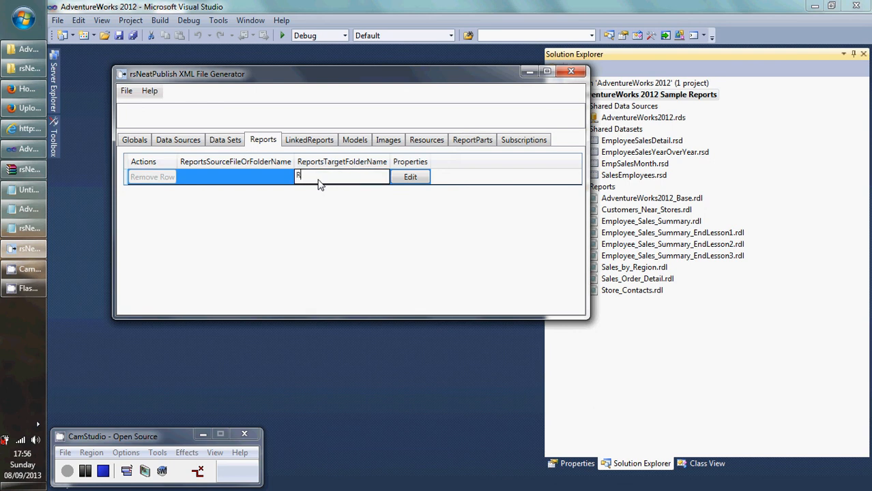
{"action": "type", "text": "ts"}
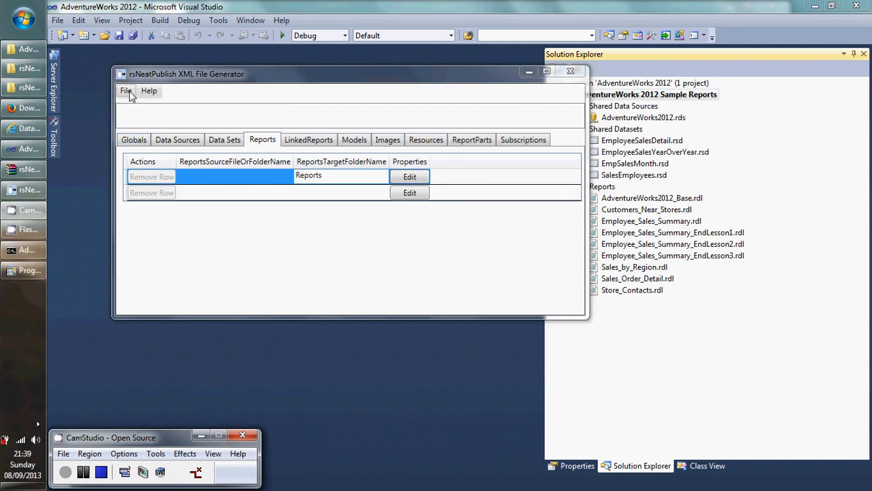
Save the configuration as rsNeatPublish.xml in C:\Program Files (x86)\rsNeatPublish\rsNeatPublish, copying the path from Windows Explorer and replacing the existing file.
{"action": "left_click", "coordinate": [126, 92]}
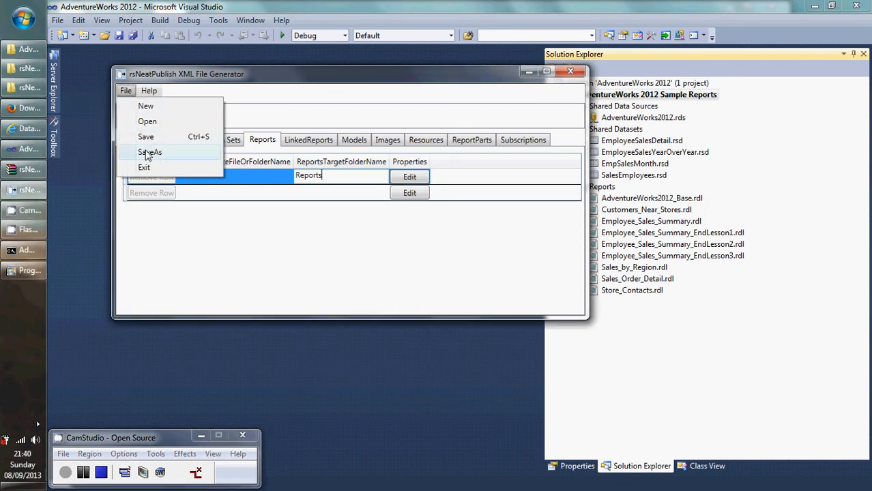
{"action": "left_click", "coordinate": [147, 153]}
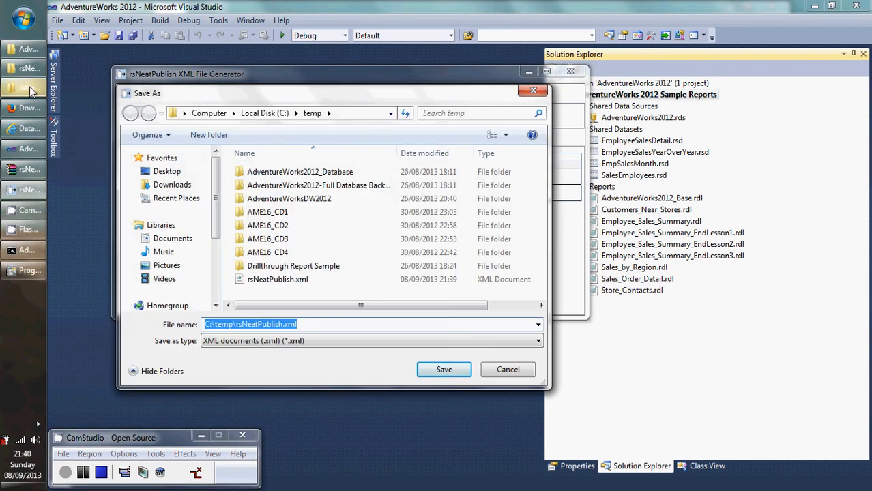
{"action": "left_click", "coordinate": [30, 89]}
{"action": "left_click", "coordinate": [534, 34]}
{"action": "key", "text": "ctrl+c"}
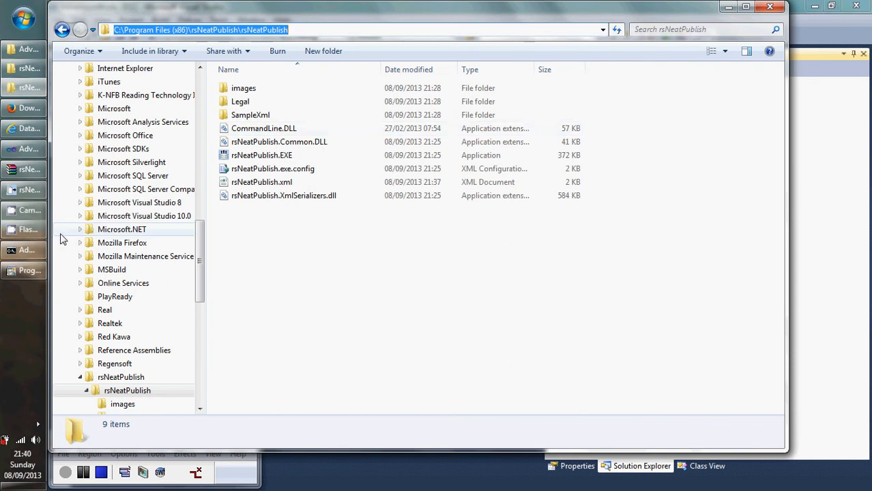
{"action": "left_click", "coordinate": [31, 190]}
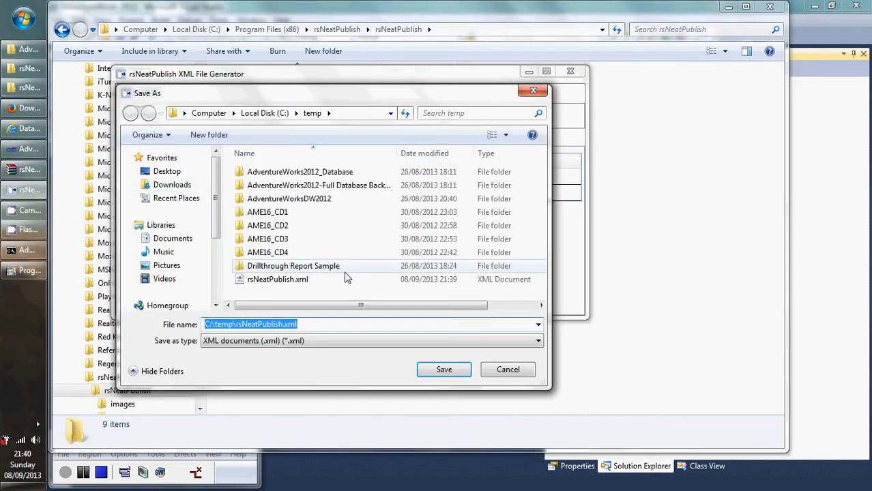
{"action": "key", "text": "ctrl+v"}
{"action": "key", "text": "Return"}
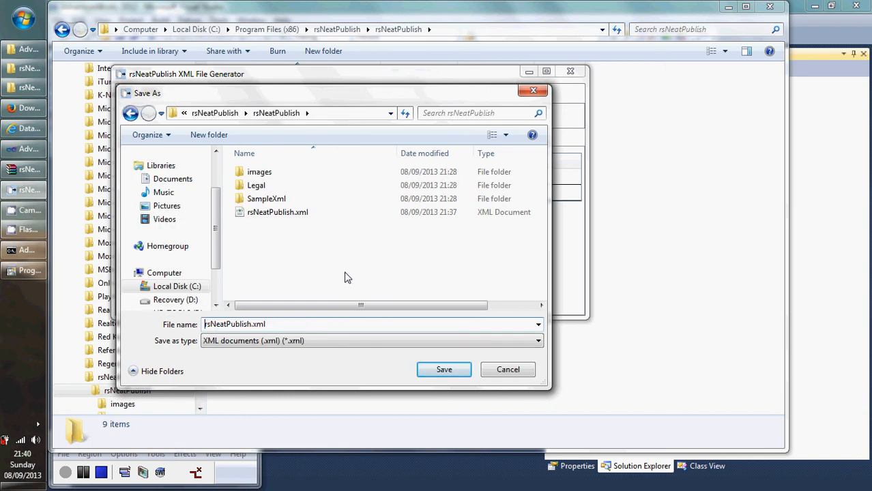
{"action": "double_click", "coordinate": [287, 217]}
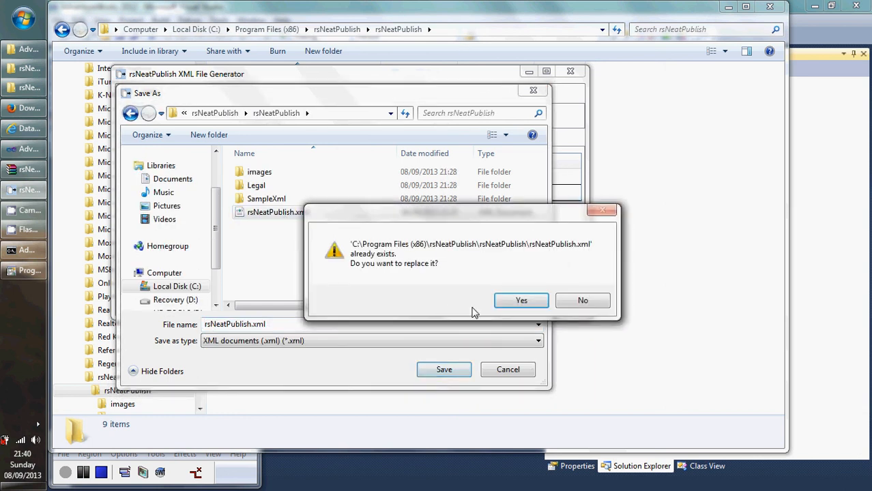
{"action": "left_click", "coordinate": [518, 300]}
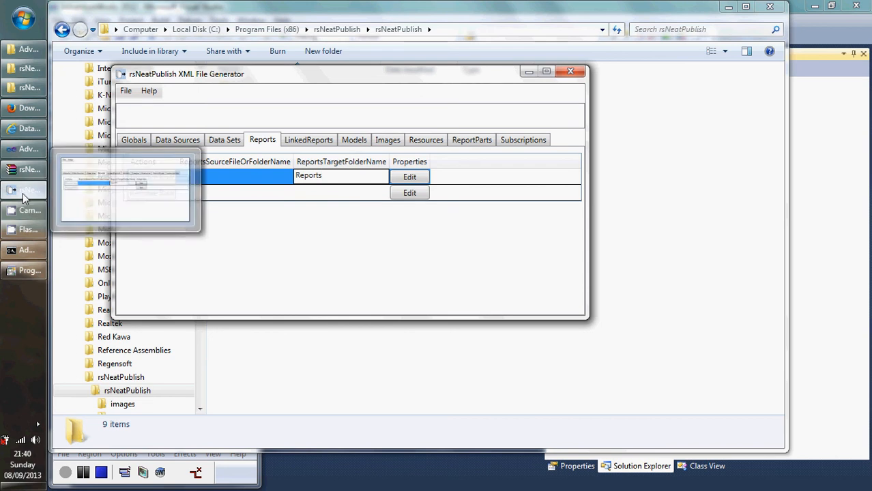
Switch to the Command Prompt and run rsNeatPublish.exe to deploy the report objects.
{"action": "left_click", "coordinate": [24, 250]}
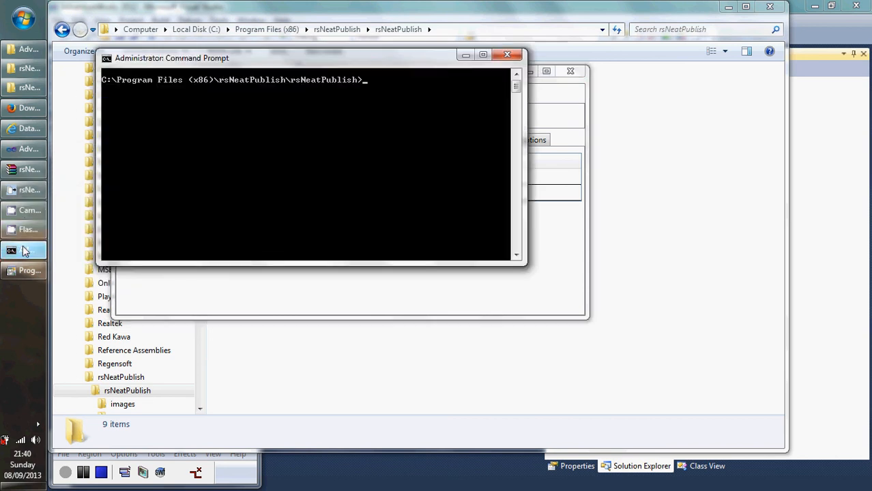
{"action": "type", "text": "rsNeatPublish.exe"}
{"action": "key", "text": "Return"}
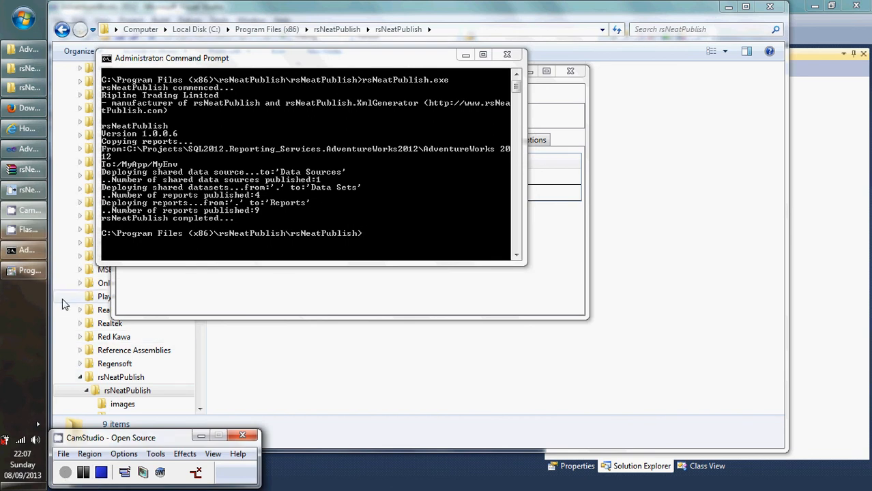
Switch to Report Manager in Internet Explorer, refresh the Home page and open the MyEnv folder inside MyApp.
{"action": "mouse_move", "coordinate": [39, 173]}
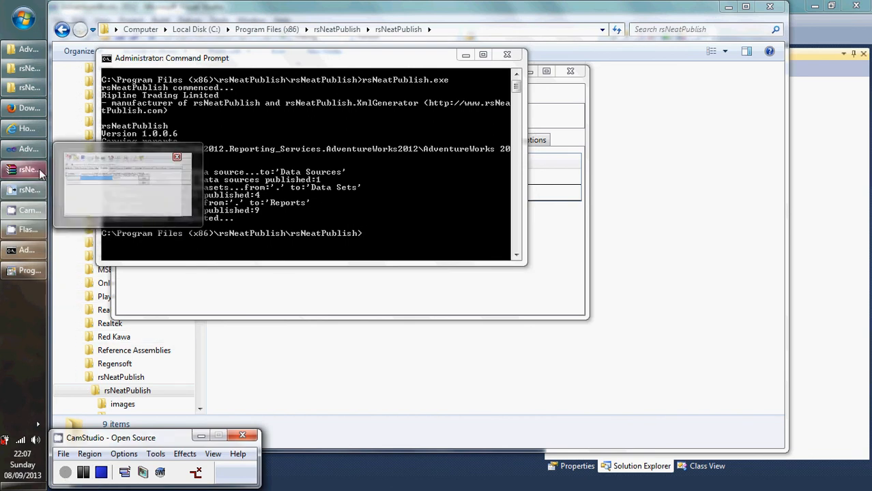
{"action": "left_click", "coordinate": [27, 131]}
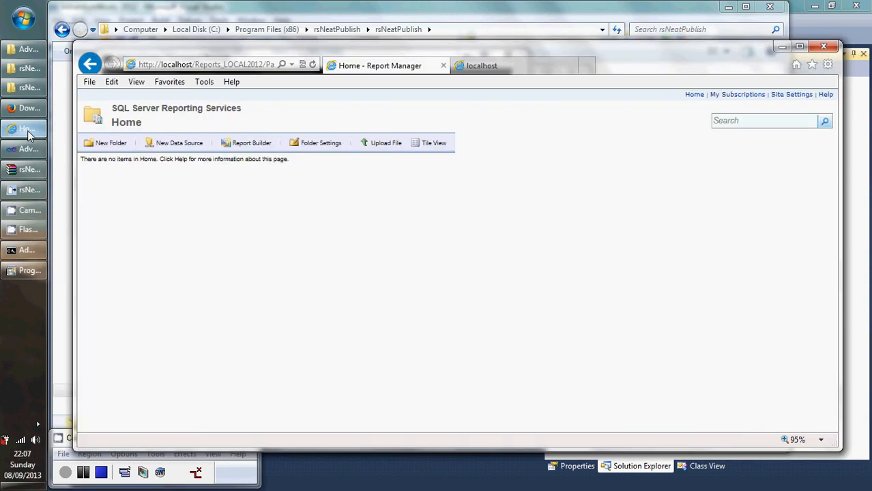
{"action": "key", "text": "F5"}
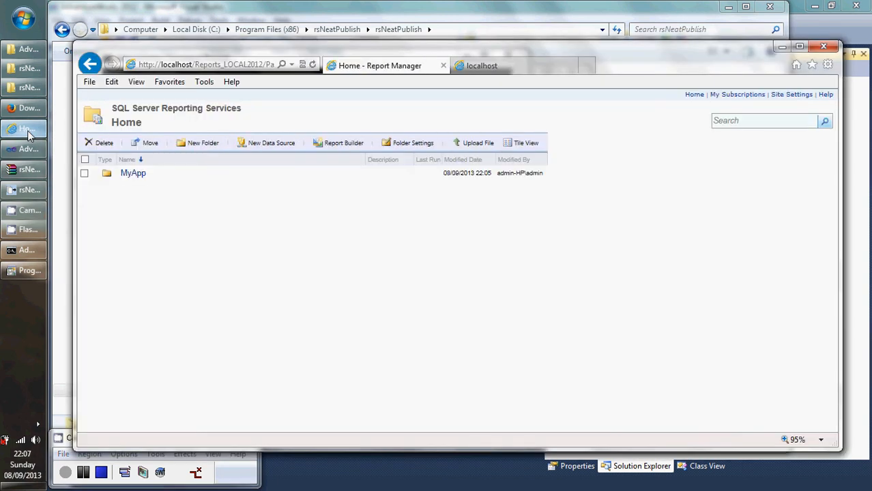
{"action": "left_click", "coordinate": [138, 175]}
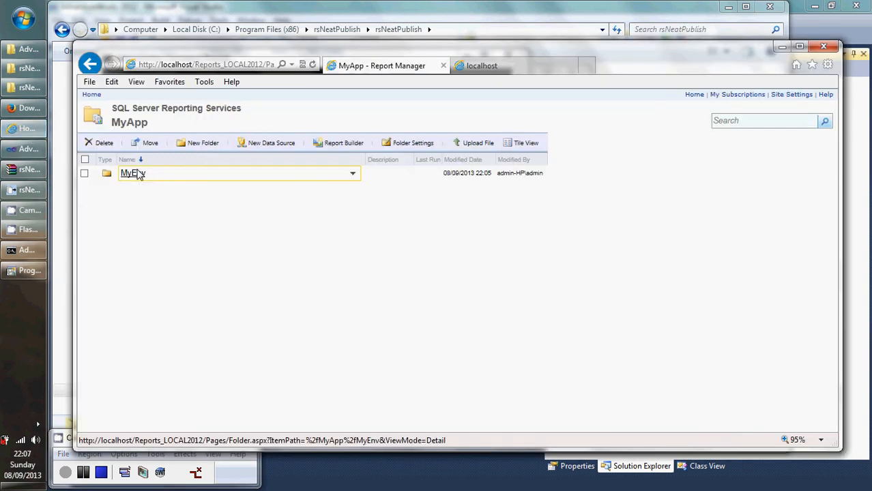
{"action": "left_click", "coordinate": [137, 176]}
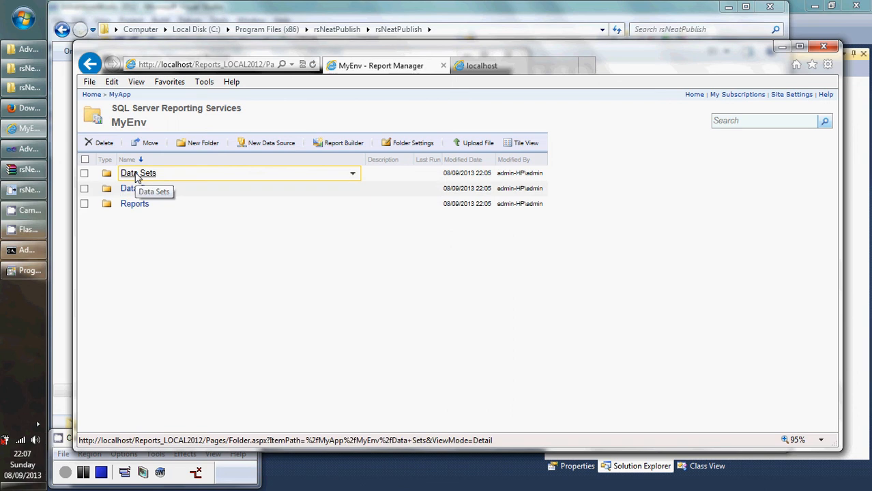
Check the deployed contents of the Data Sets and Data Sources folders, returning to MyEnv after each.
{"action": "left_click", "coordinate": [137, 175]}
{"action": "key", "text": "BackSpace"}
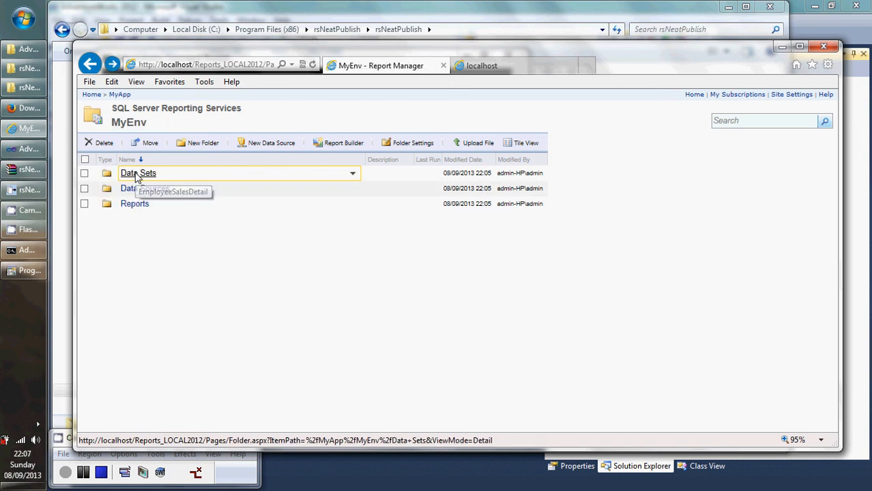
{"action": "left_click", "coordinate": [141, 194]}
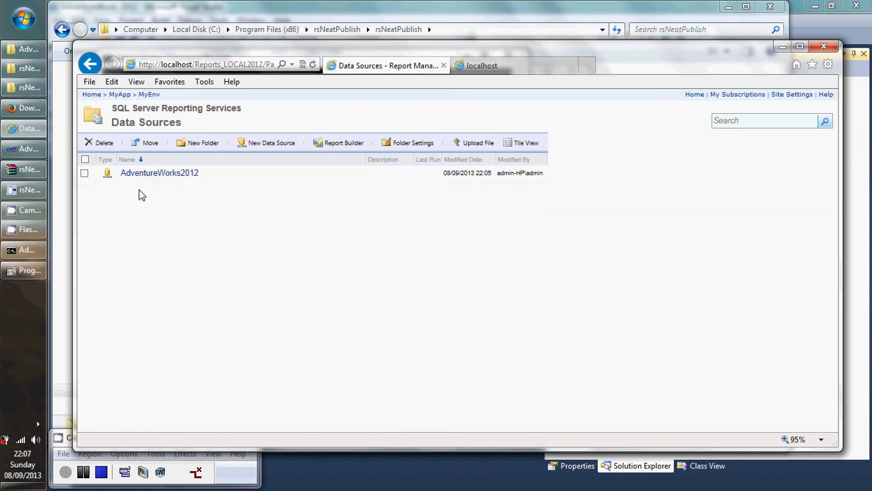
{"action": "key", "text": "BackSpace"}
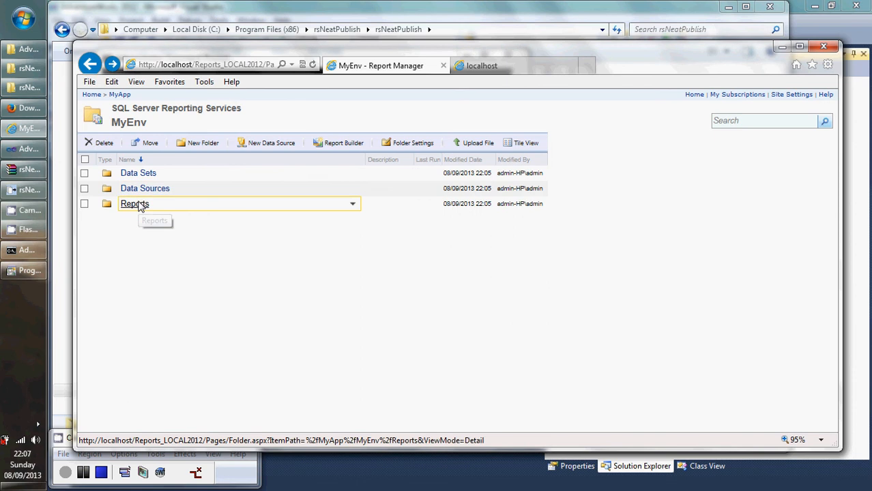
Open the Customers_Near_Stores report from the Reports folder to check that it renders.
{"action": "left_click", "coordinate": [139, 204]}
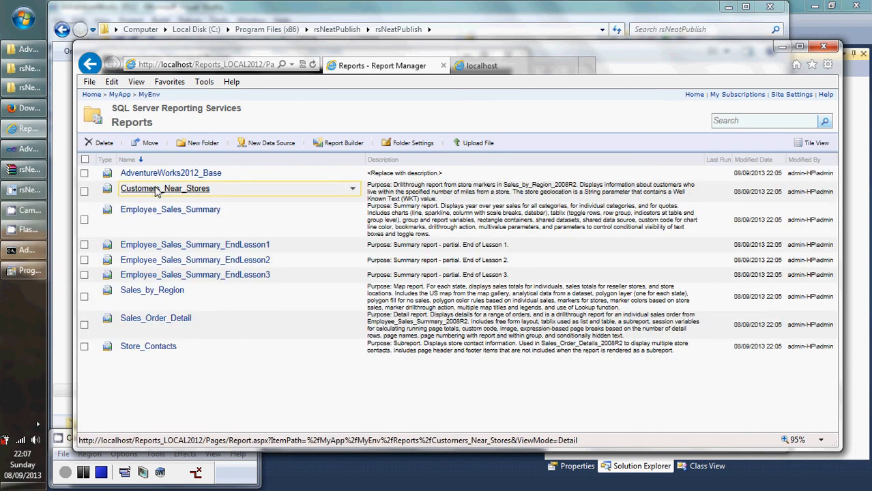
{"action": "left_click", "coordinate": [157, 190]}
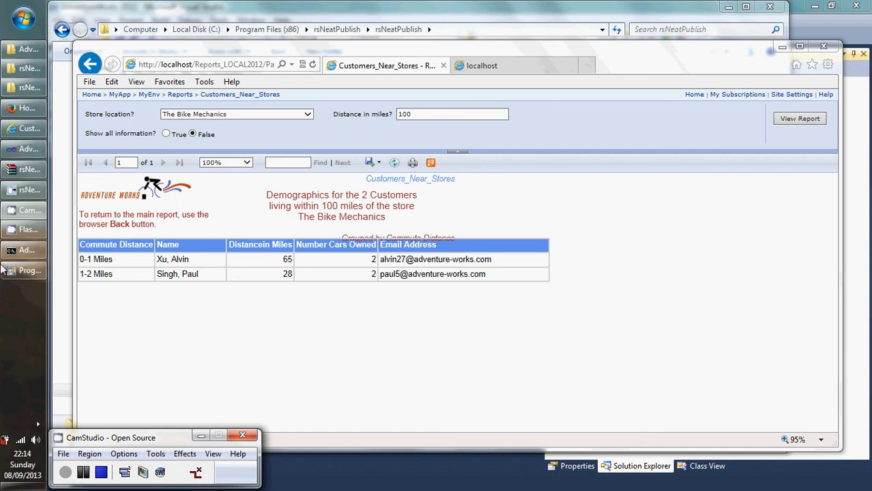
Switch to the rsNeatPublish website home page in Firefox.
{"action": "left_click", "coordinate": [21, 112]}
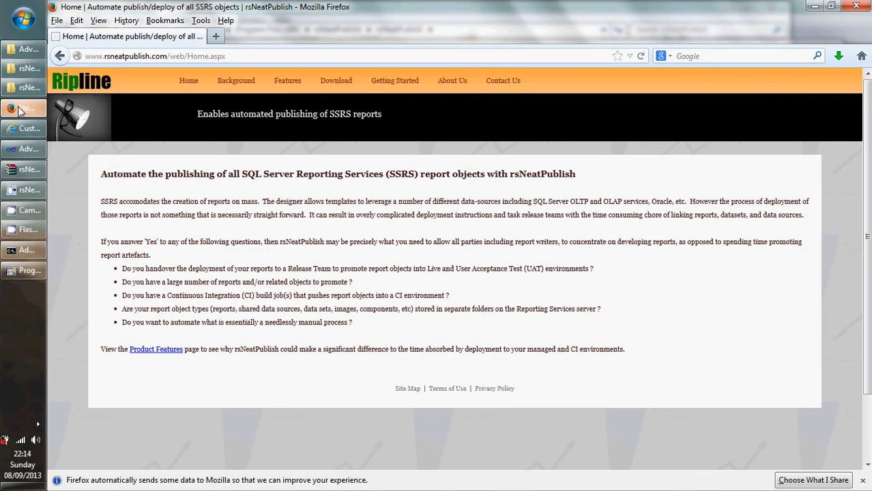